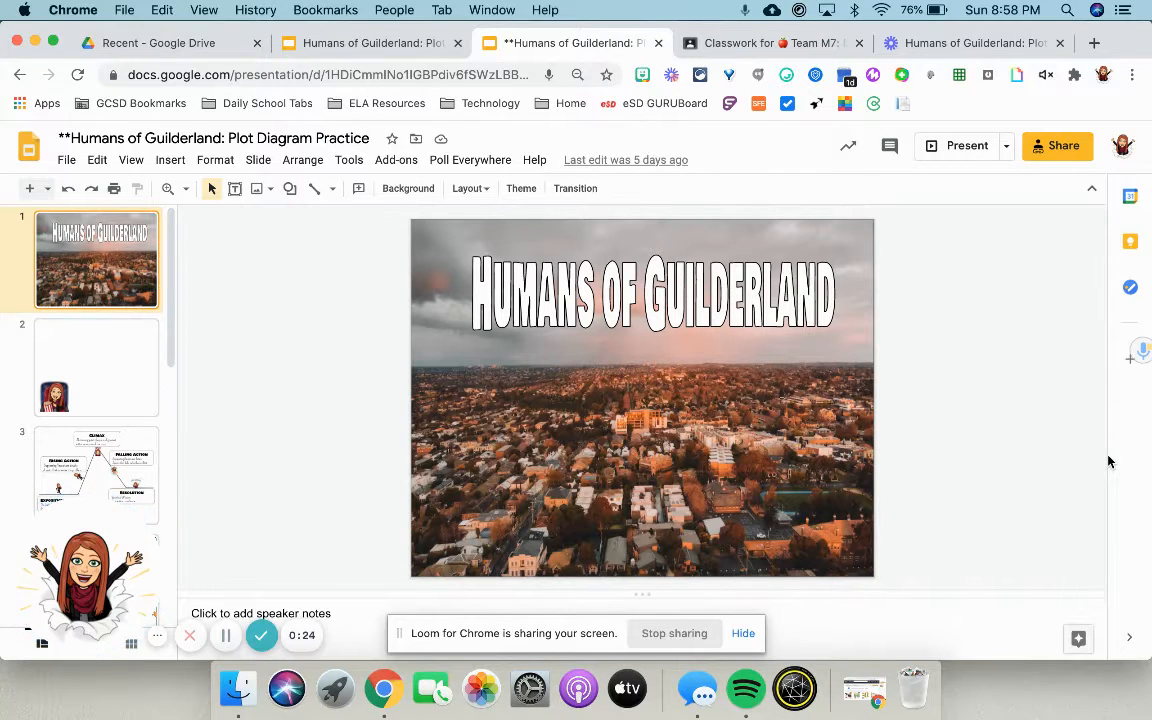
- Display the plot diagram overview slide explaining exposition through resolution
click(120, 455)
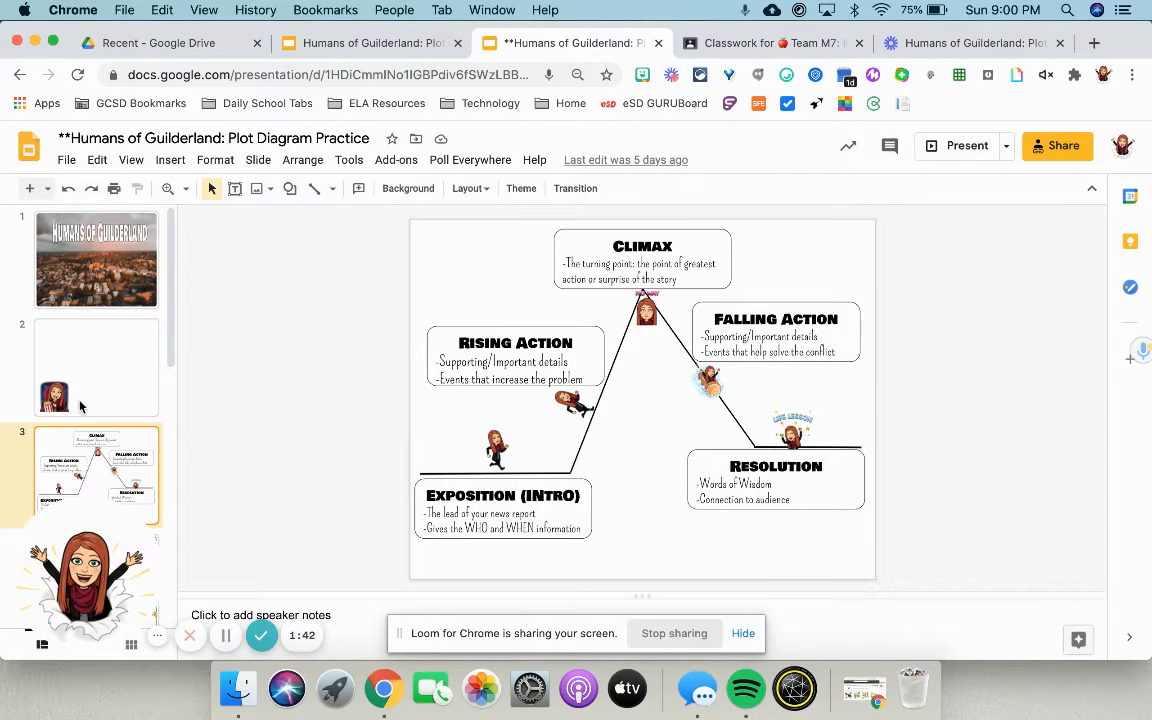
click(96, 560)
- Display The Big Move story slide with its text color-coded by plot stage
click(96, 560)
click(103, 400)
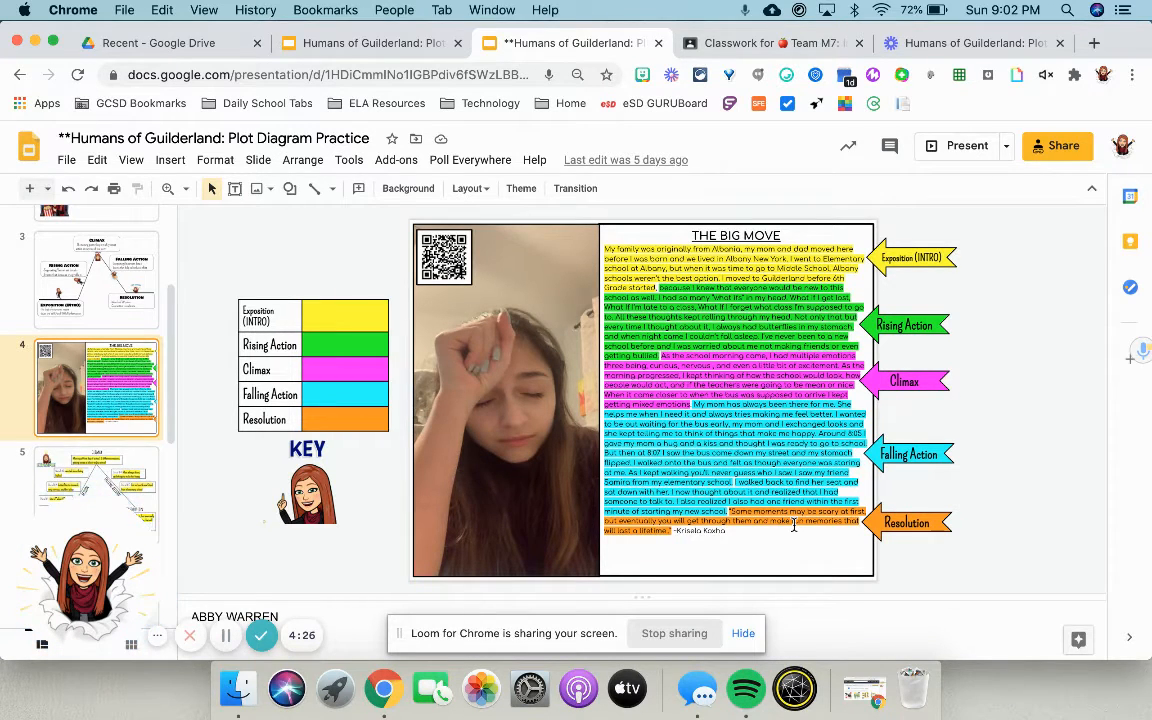
- Display the example plot diagram filled with The Big Move details, briefly revisiting the story slide
click(136, 462)
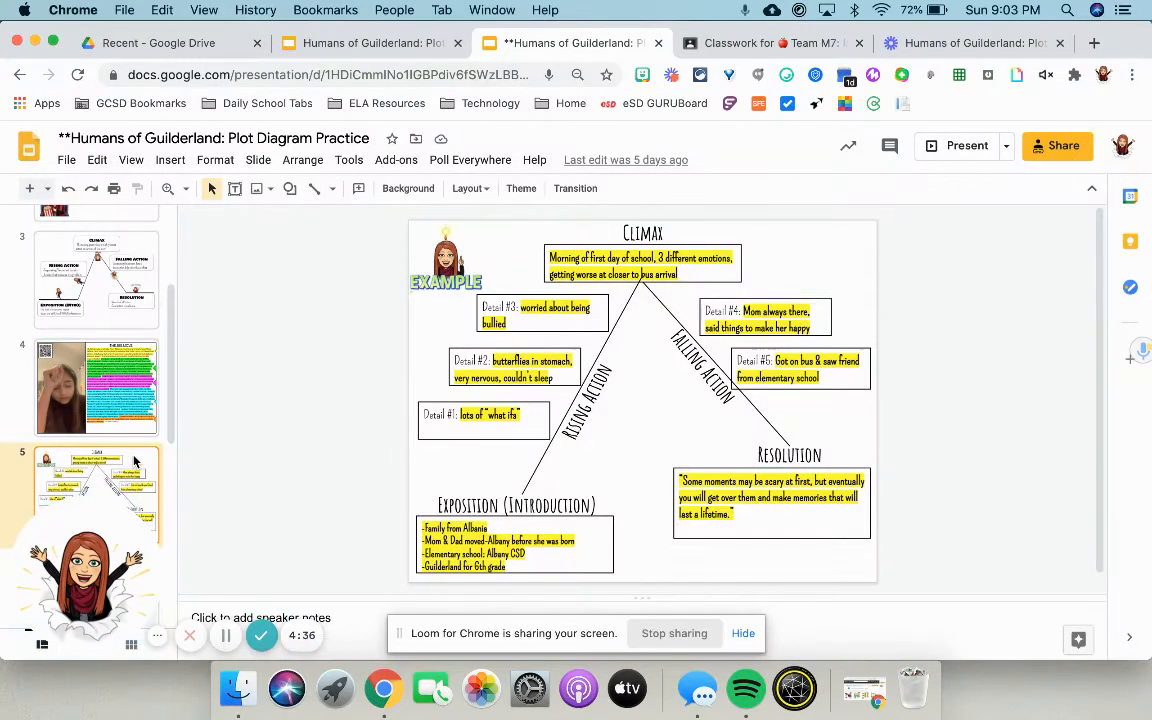
click(103, 378)
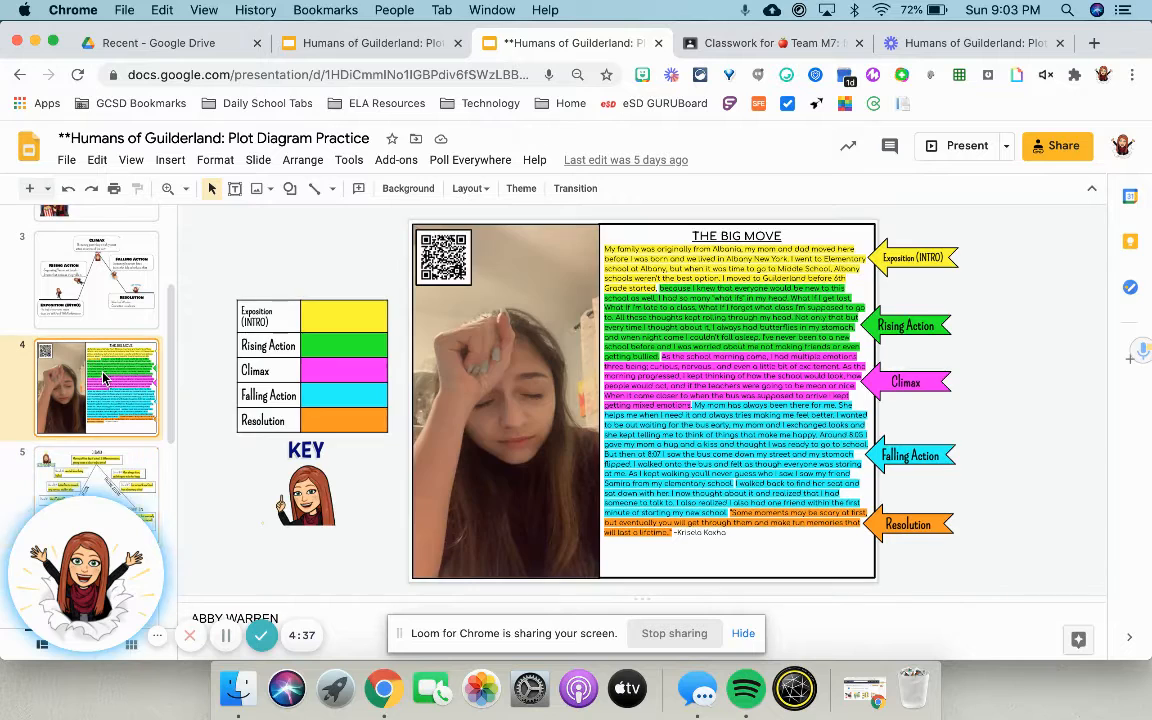
click(134, 465)
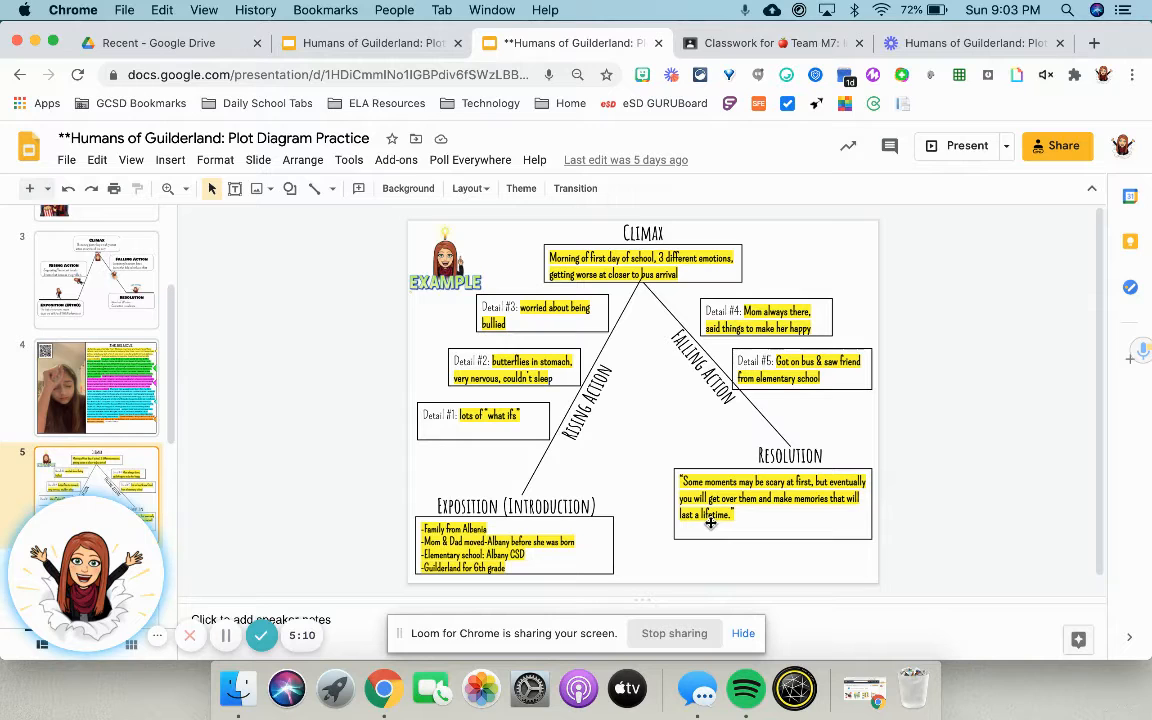
scroll(4, 408, down, 3)
scroll(4, 408, down, 2)
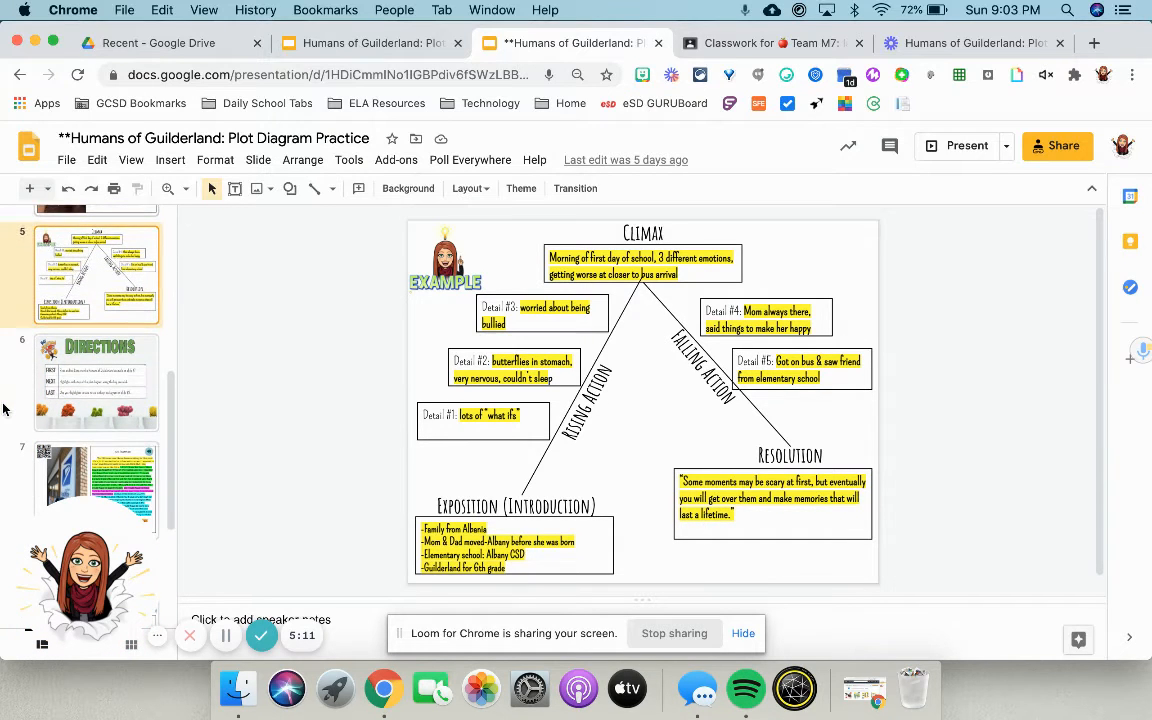
- Move through the Directions slide to slide 7 with the color-coded Mr. Postman article
click(76, 380)
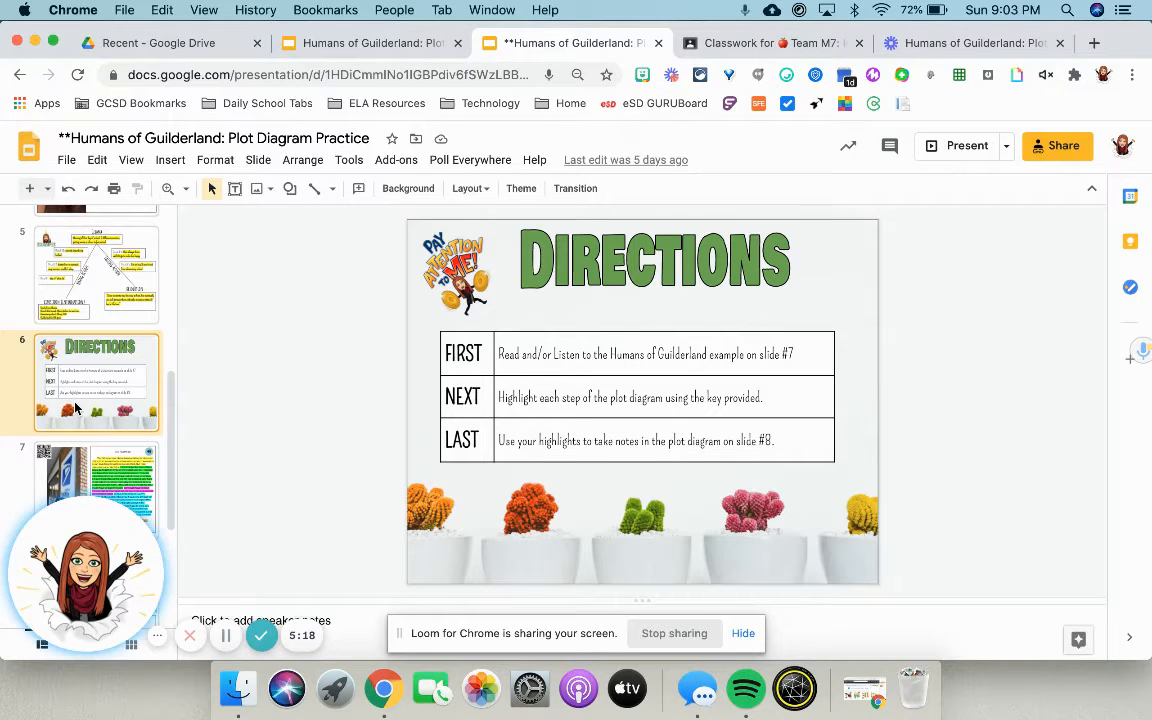
click(88, 468)
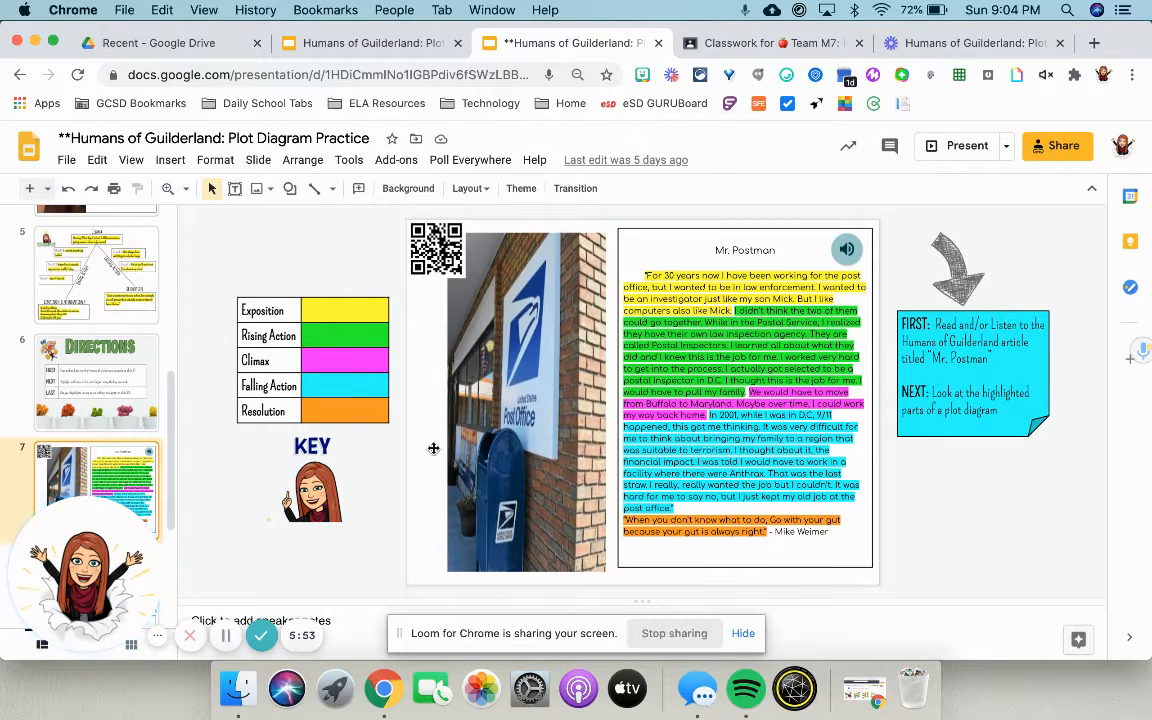
scroll(100, 430, down, 3)
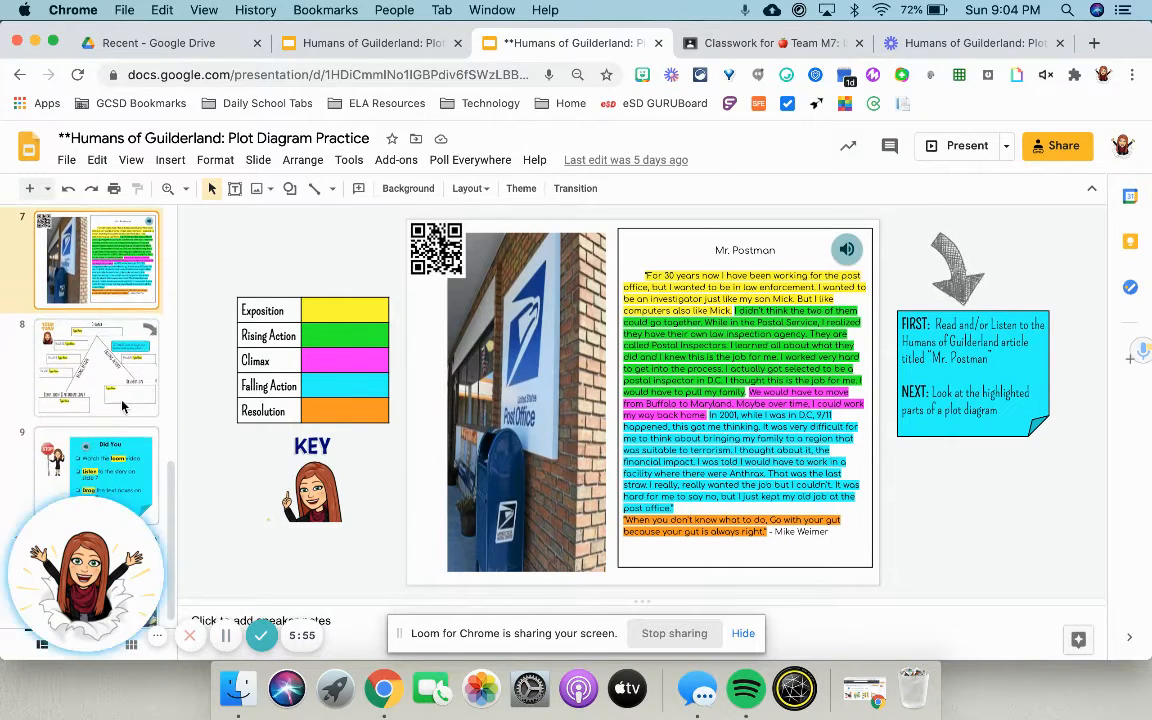
- Review the Your Turn plot diagram and its 9/11 event card, then display the Did You checklist
click(115, 430)
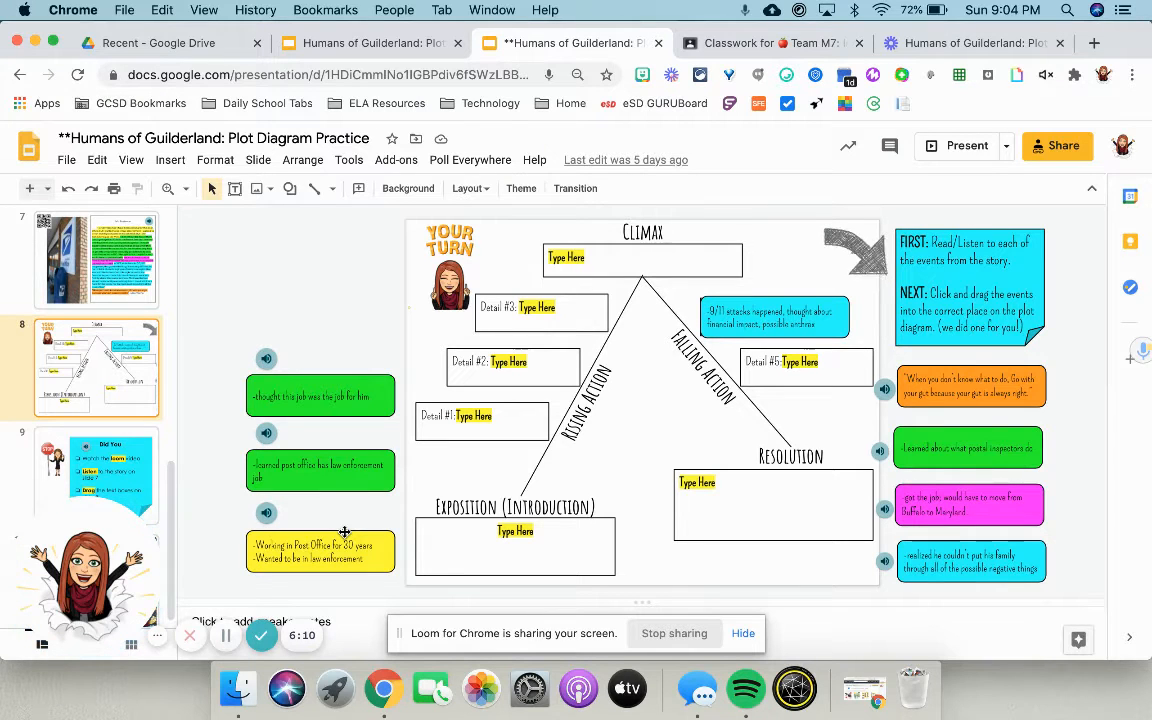
click(742, 302)
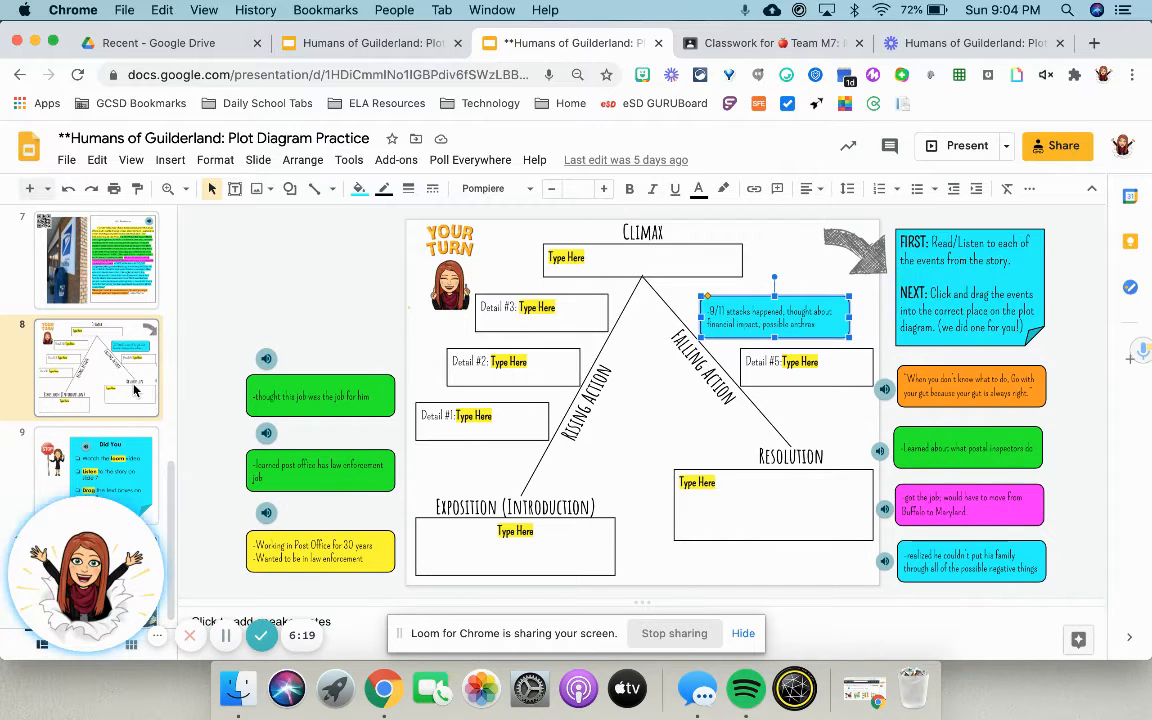
scroll(121, 437, down, 1)
click(121, 437)
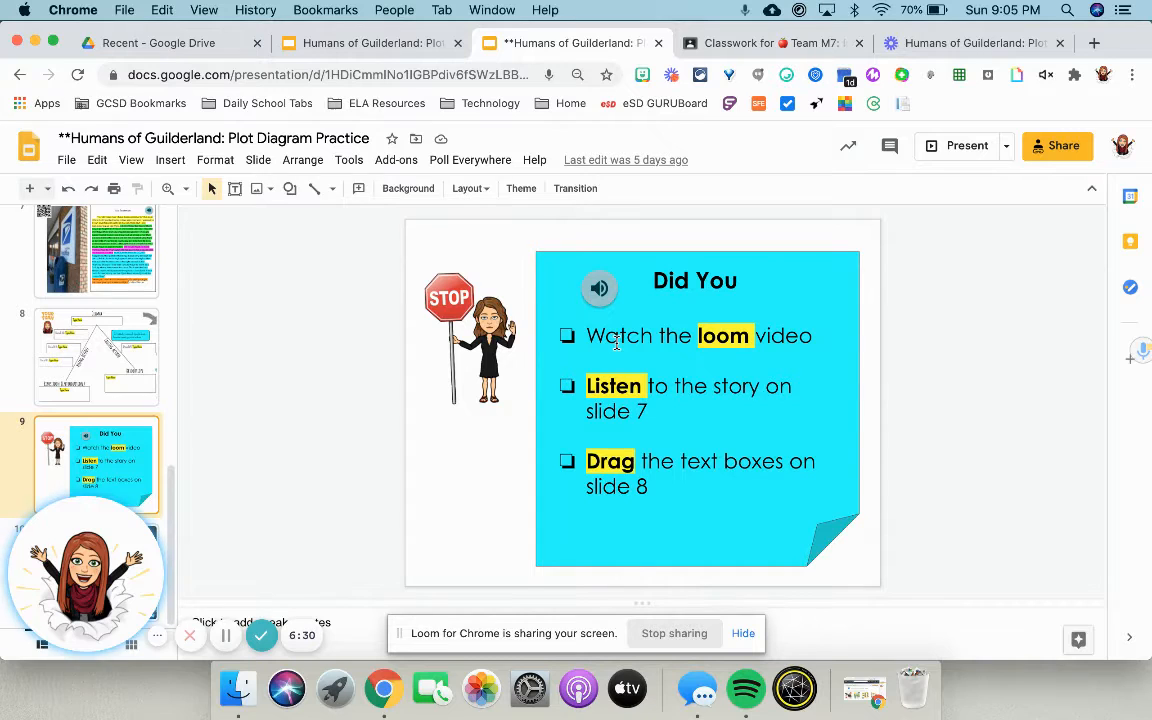
double_click(620, 395)
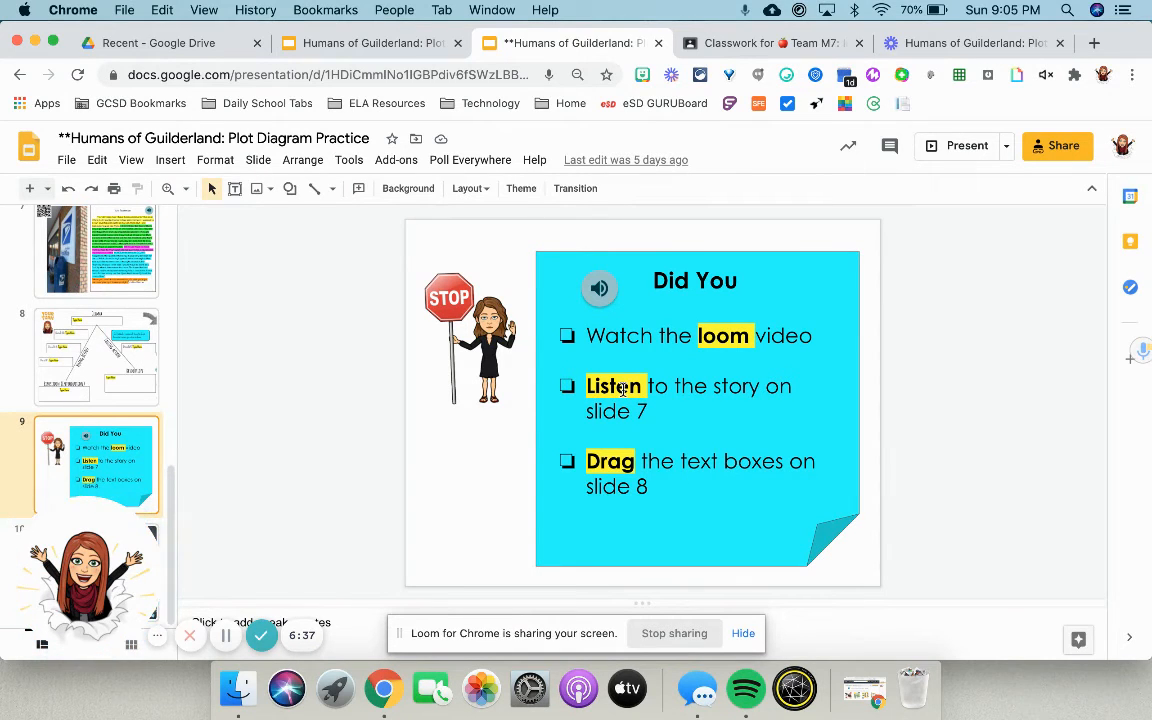
click(630, 465)
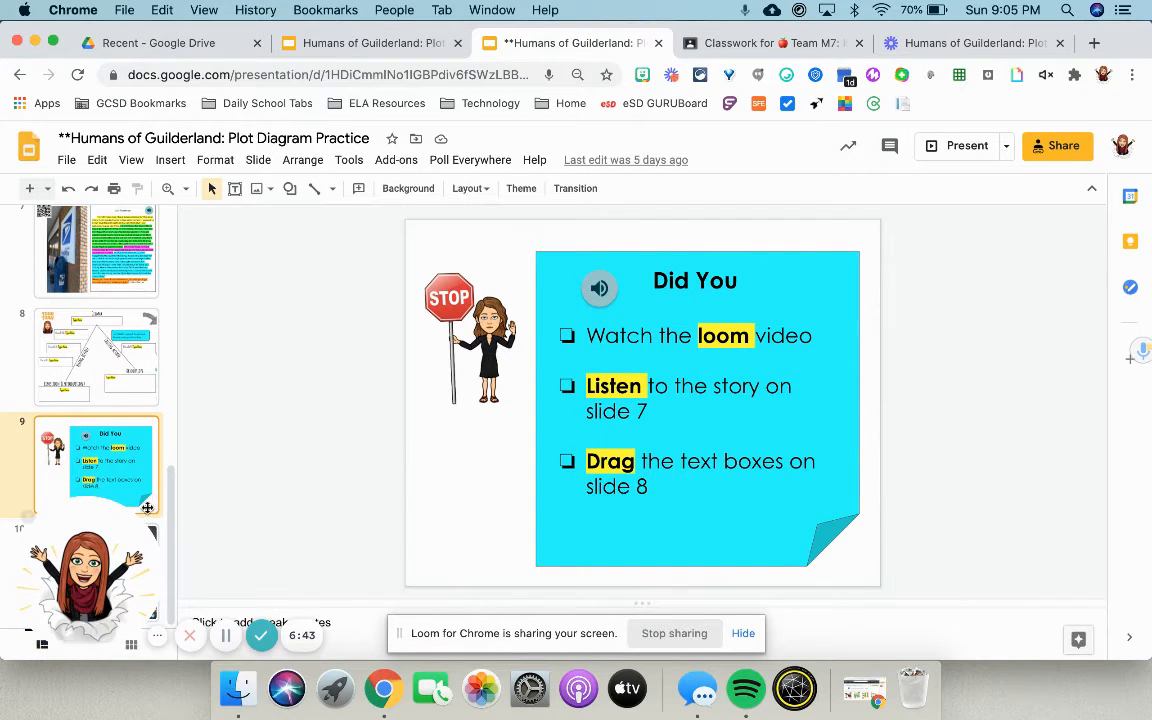
- Advance to the final Amazing Job slide about turning in on Google Classroom
key(Down)
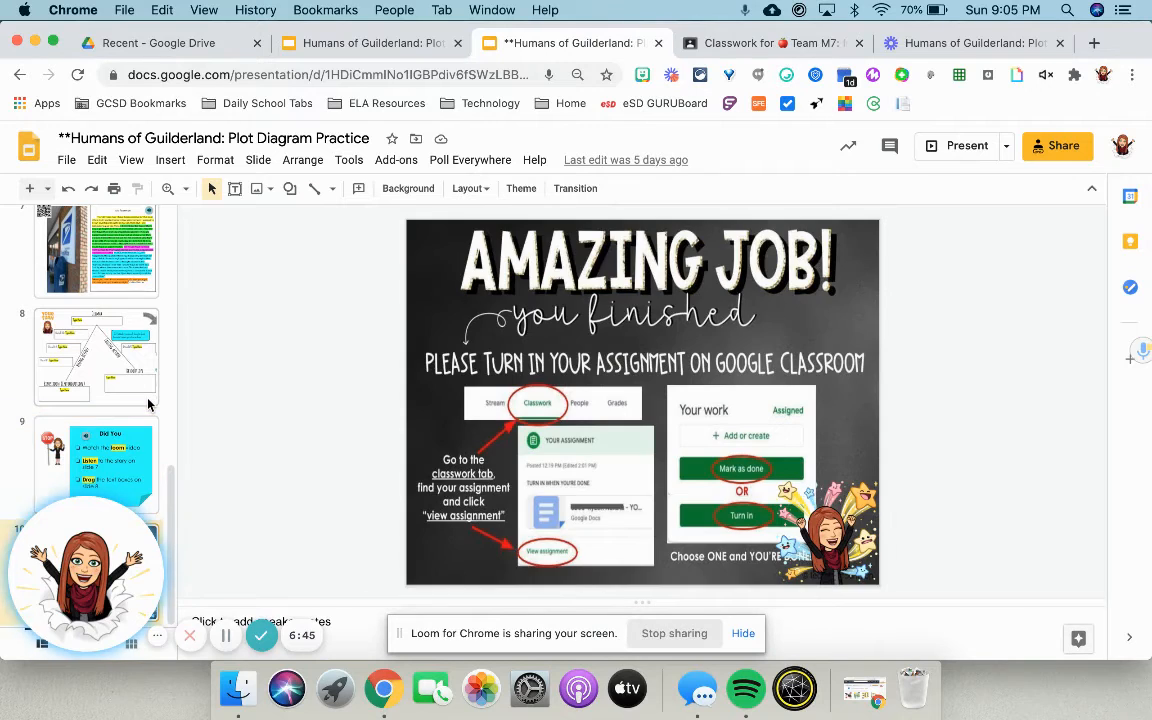